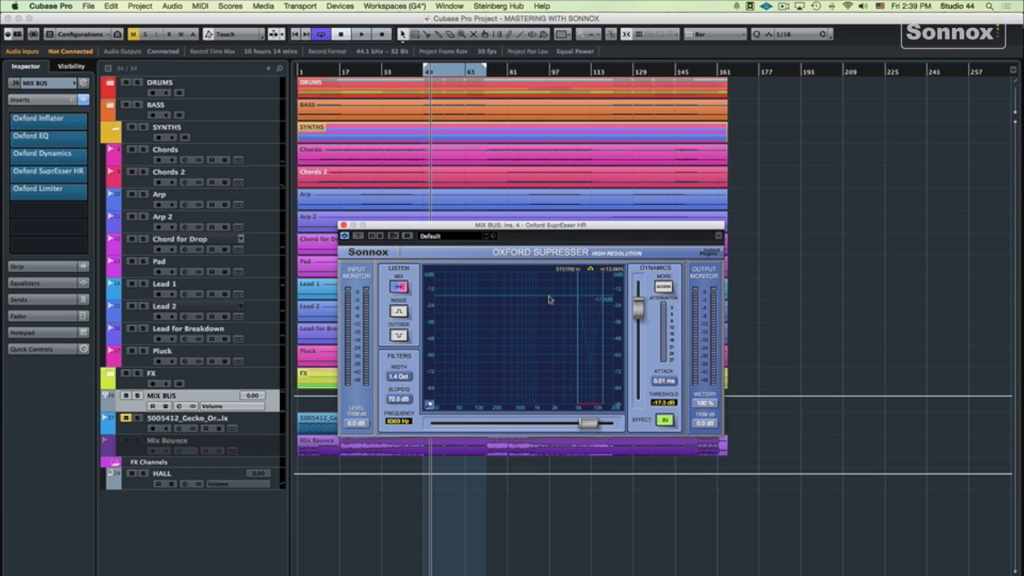
Step: Close and reopen the Oxford SuprEsser HR insert on the MIX BUS, and move its window lower over the arrangement
mouse_move(70, 228)
mouse_move(26, 122)
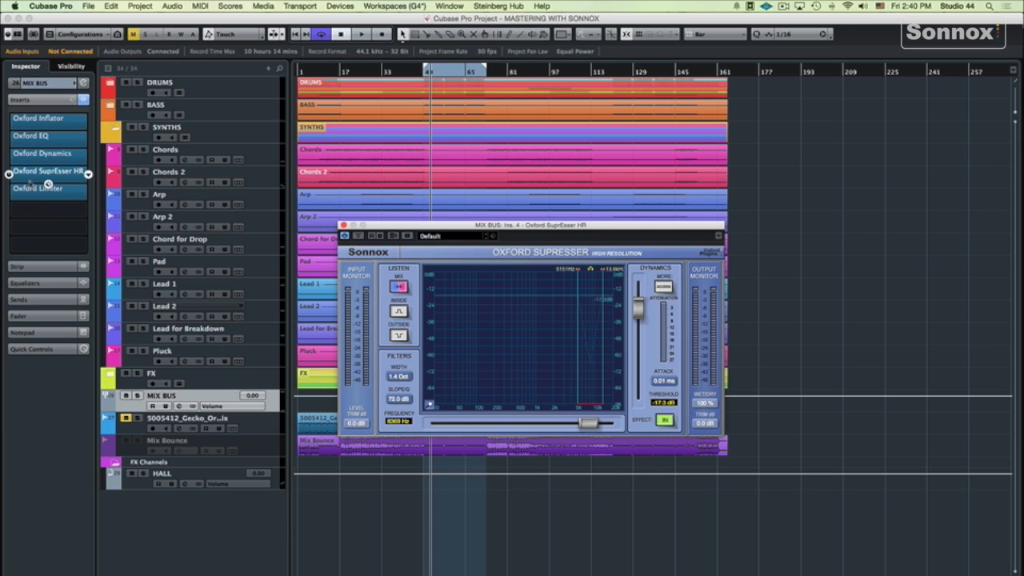
click(9, 173)
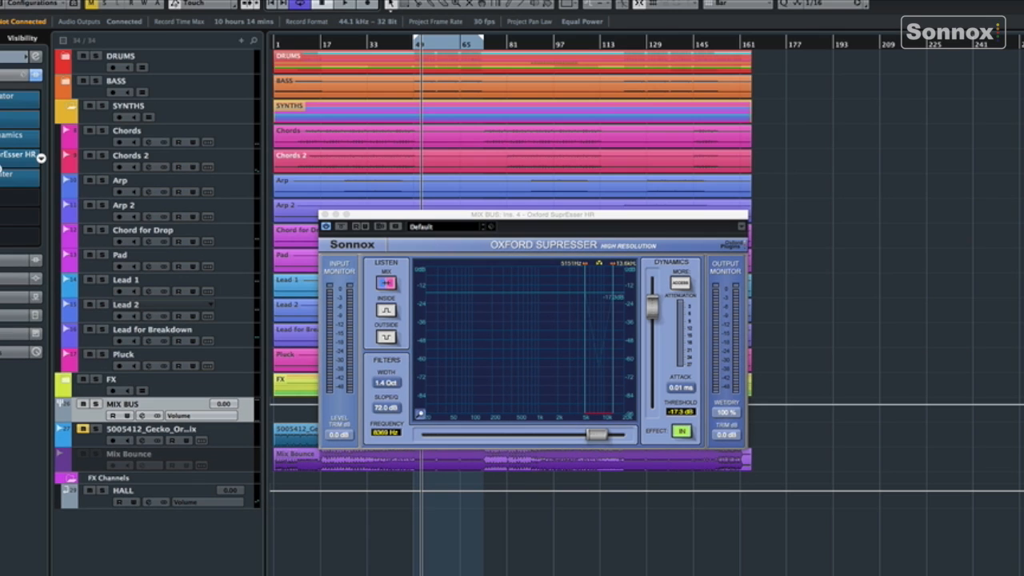
click(0, 164)
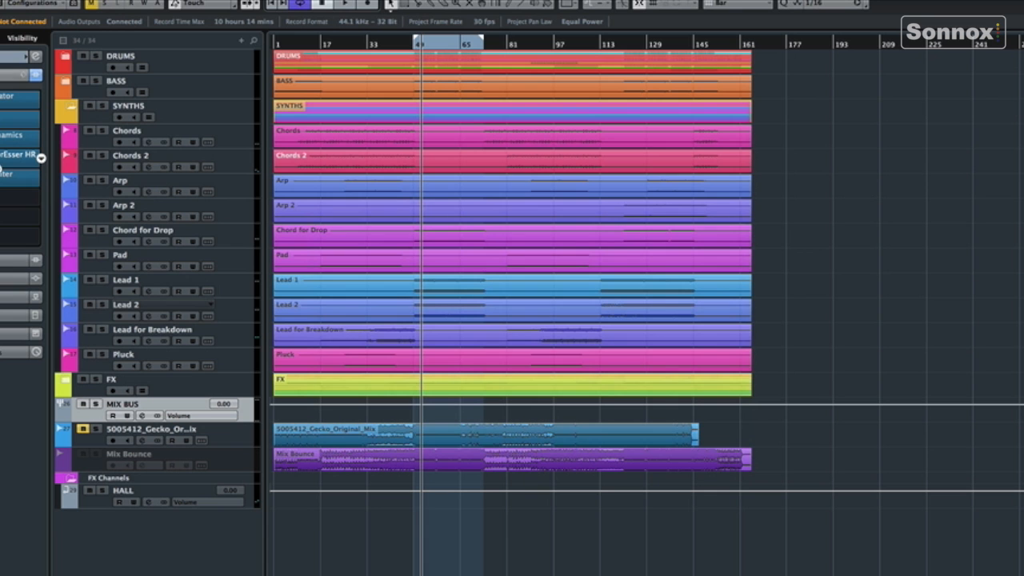
click(2, 160)
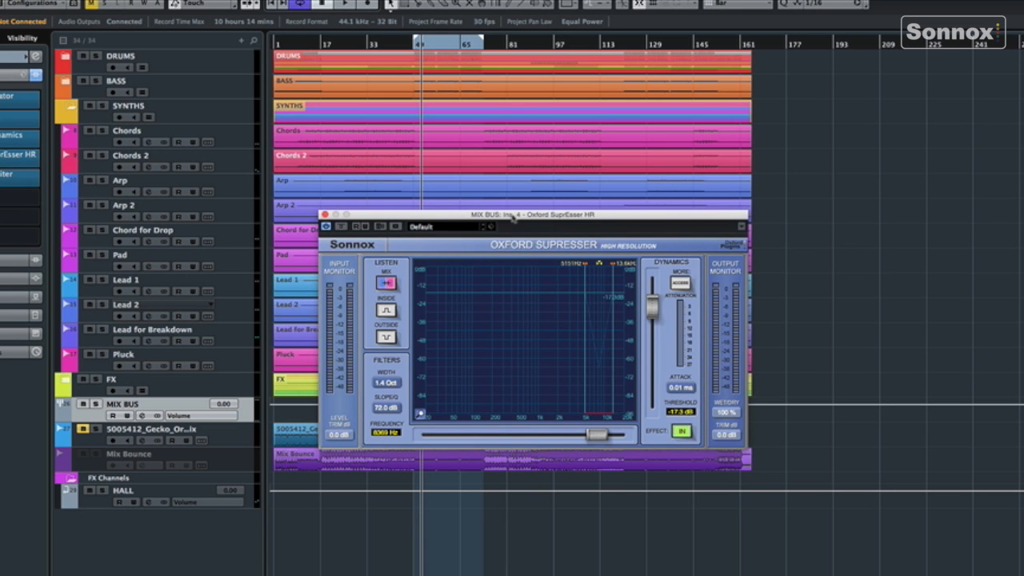
drag(513, 218, 512, 342)
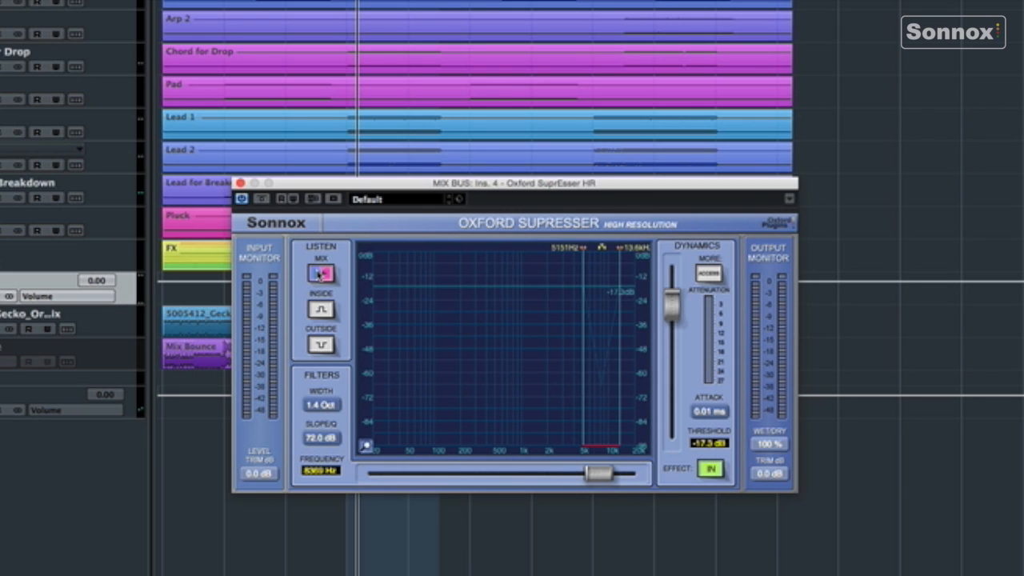
Step: Set listening to Inside after trying Outside, and set the filters to 1.3 Oct width, 60 dB slope and 7237 Hz frequency
click(320, 313)
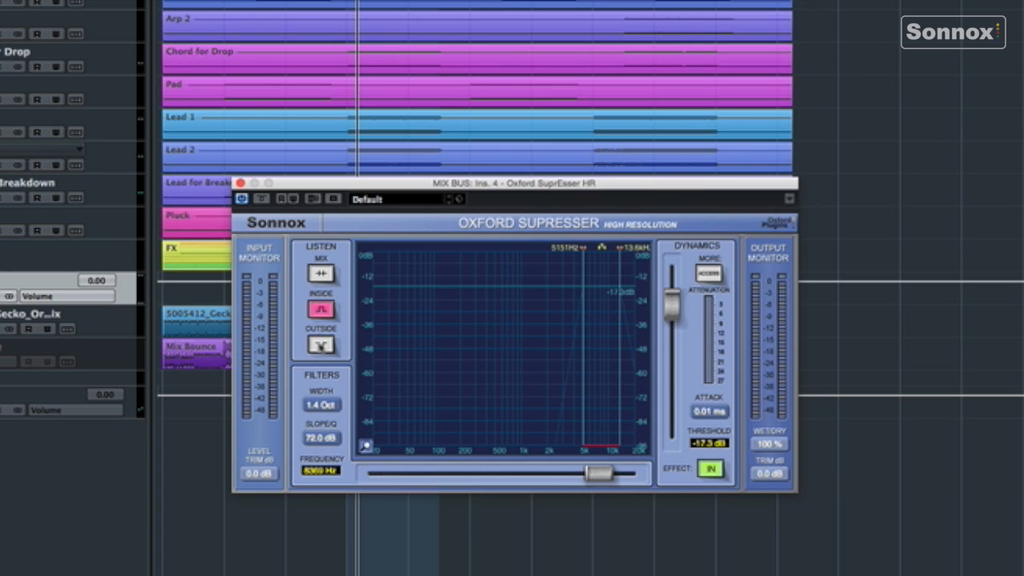
click(321, 346)
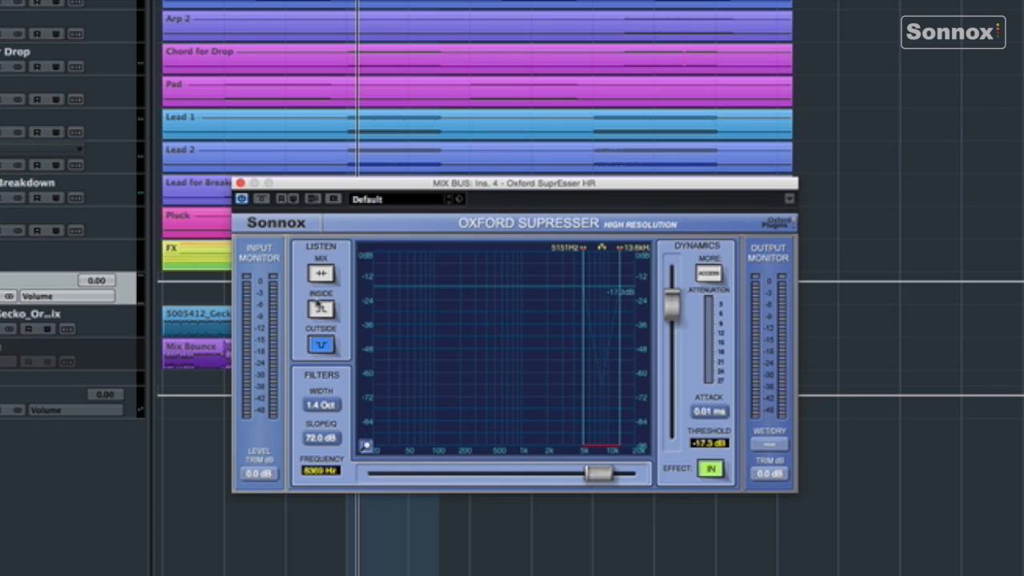
click(319, 308)
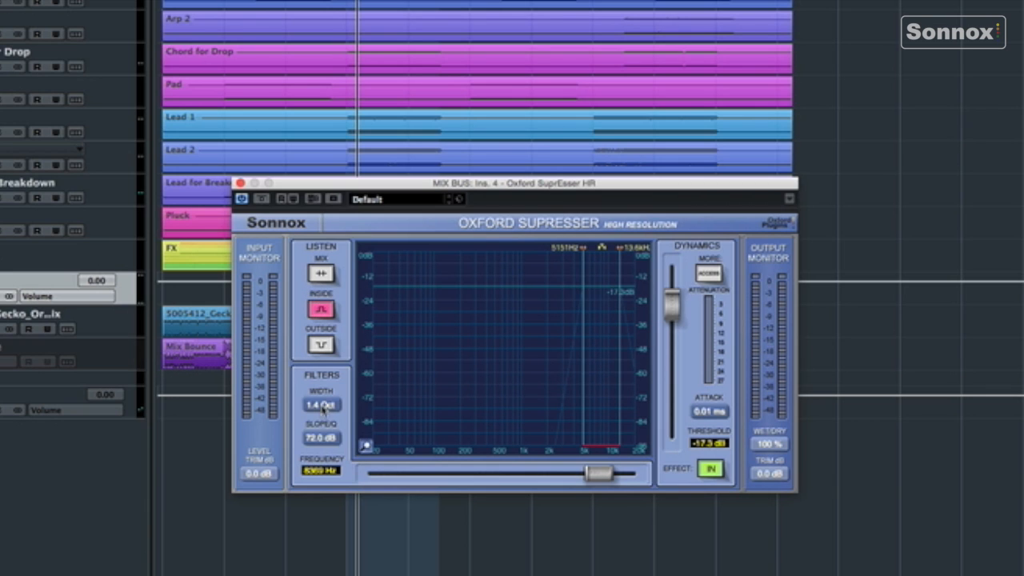
drag(322, 404, 319, 444)
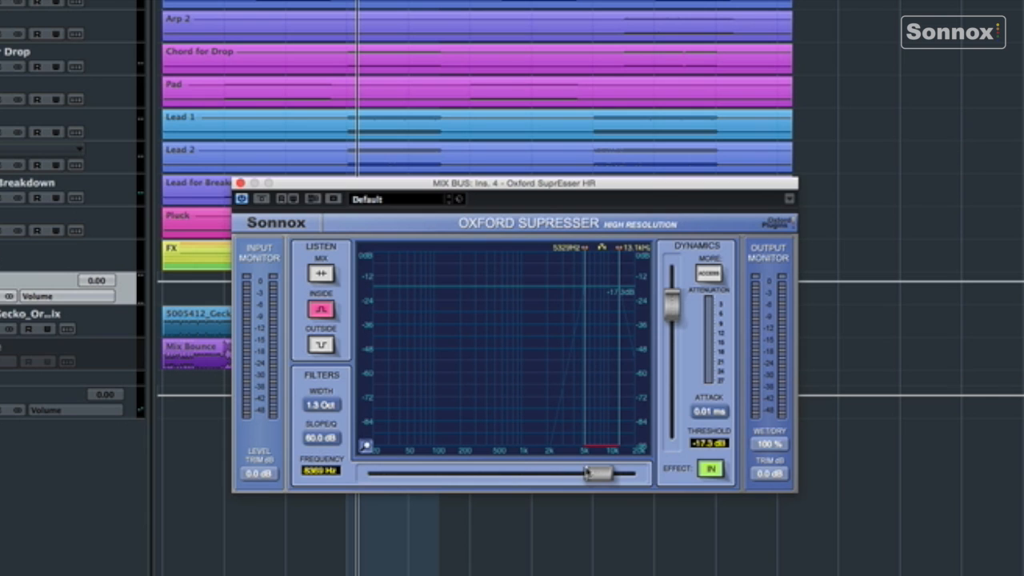
mouse_move(598, 474)
mouse_down()
mouse_move(546, 474)
mouse_move(590, 473)
mouse_up()
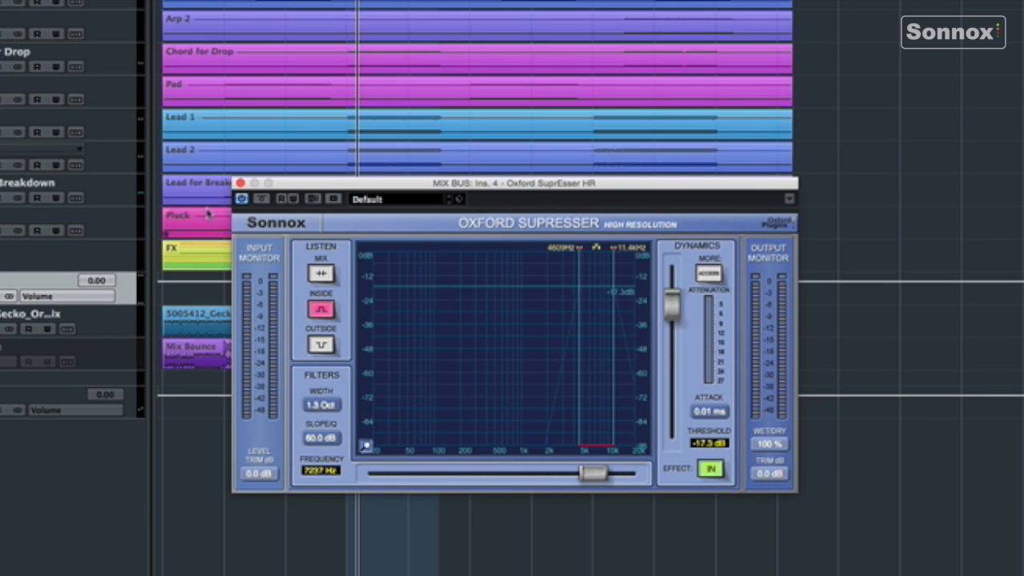
Step: Switch the plug-in's bypass on and off, and play the song section to audition the inside band
click(261, 199)
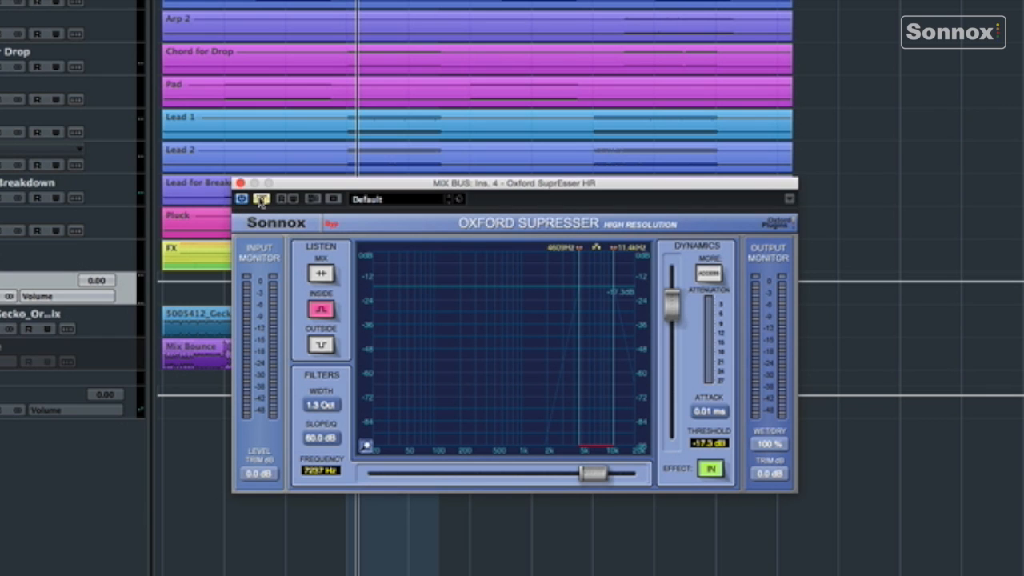
click(260, 200)
key(space)
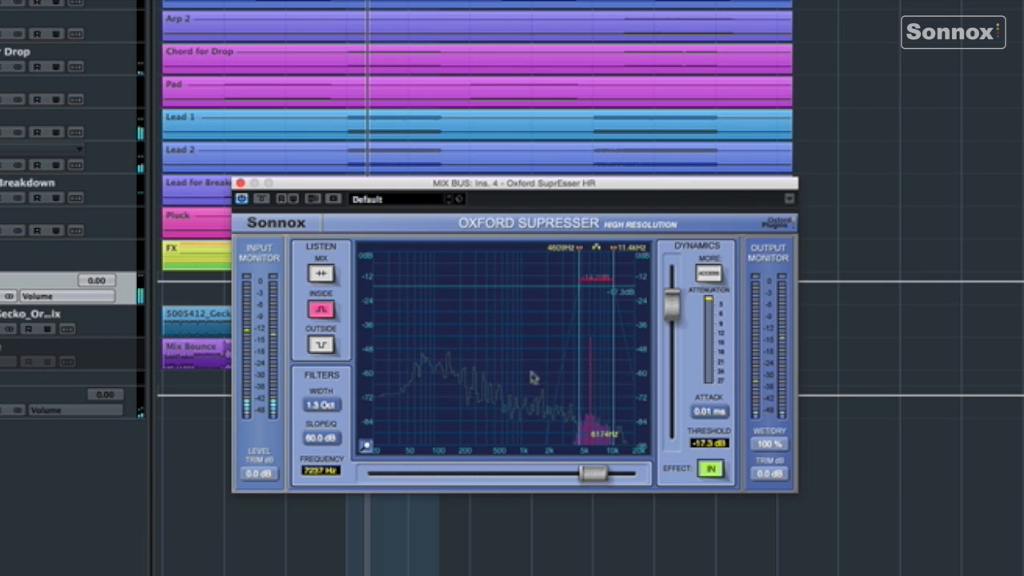
key(space)
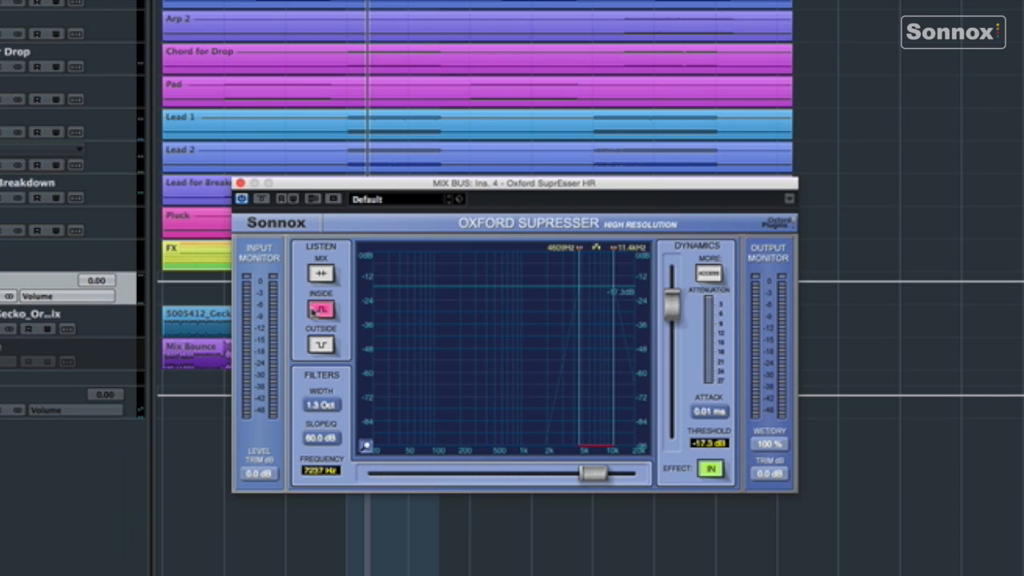
Step: Compare playback of the section in the Mix and Inside listen modes, ending on Inside
click(321, 273)
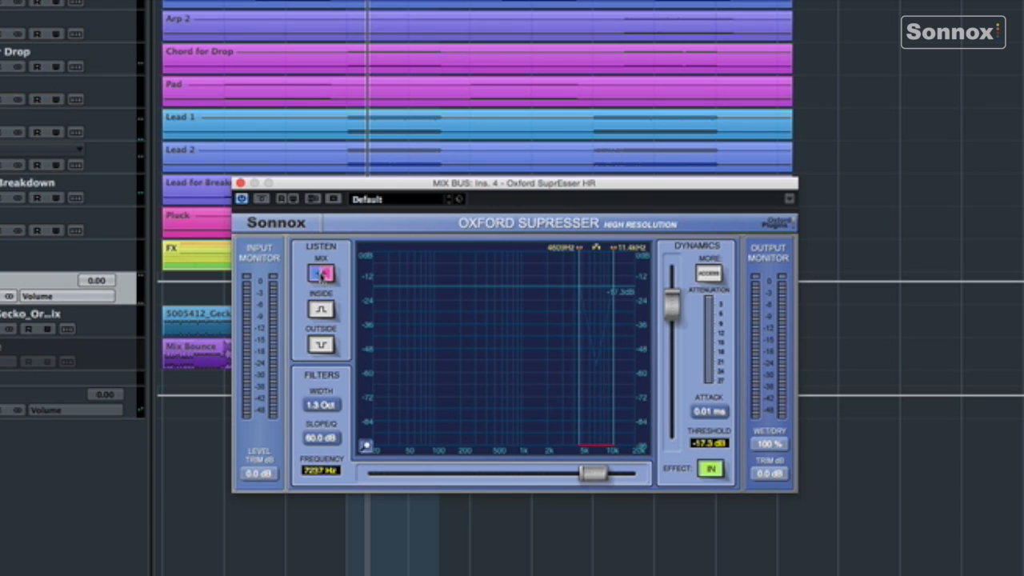
key(space)
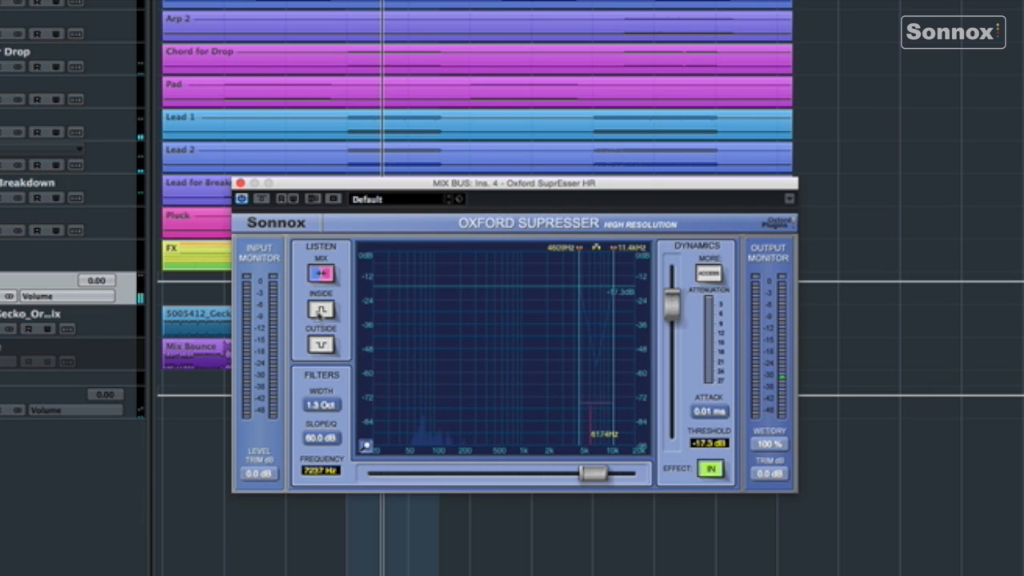
click(320, 311)
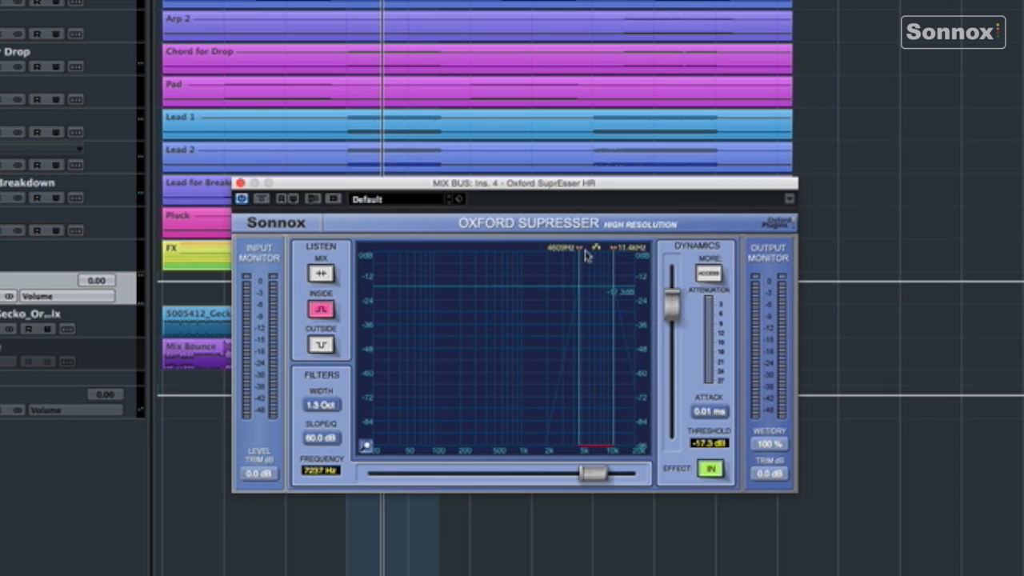
key(space)
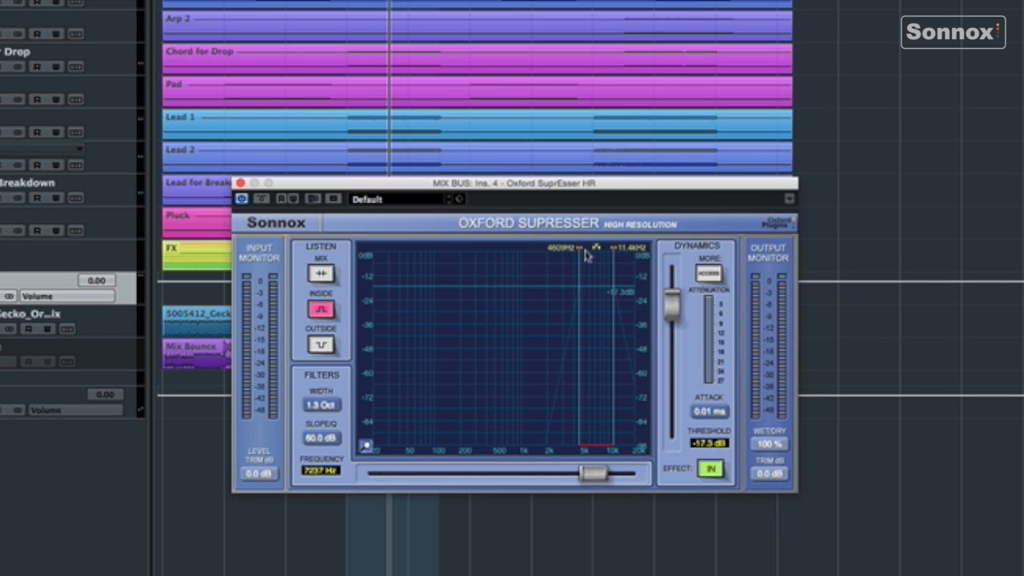
Step: During playback, move the filter band to a frequency of 13.0 kHz and narrow its width to 0.9 Oct
key(space)
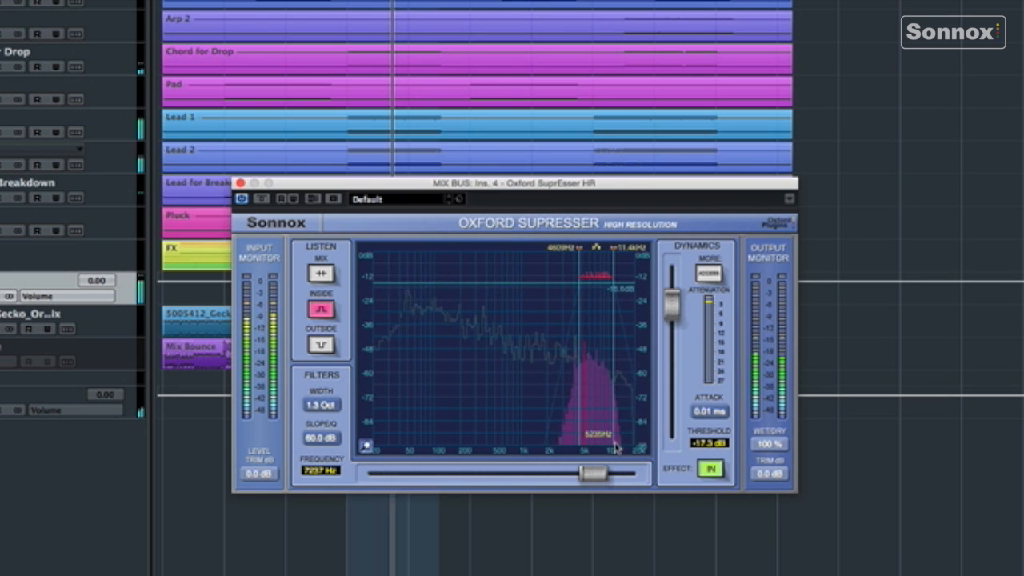
drag(593, 456, 619, 434)
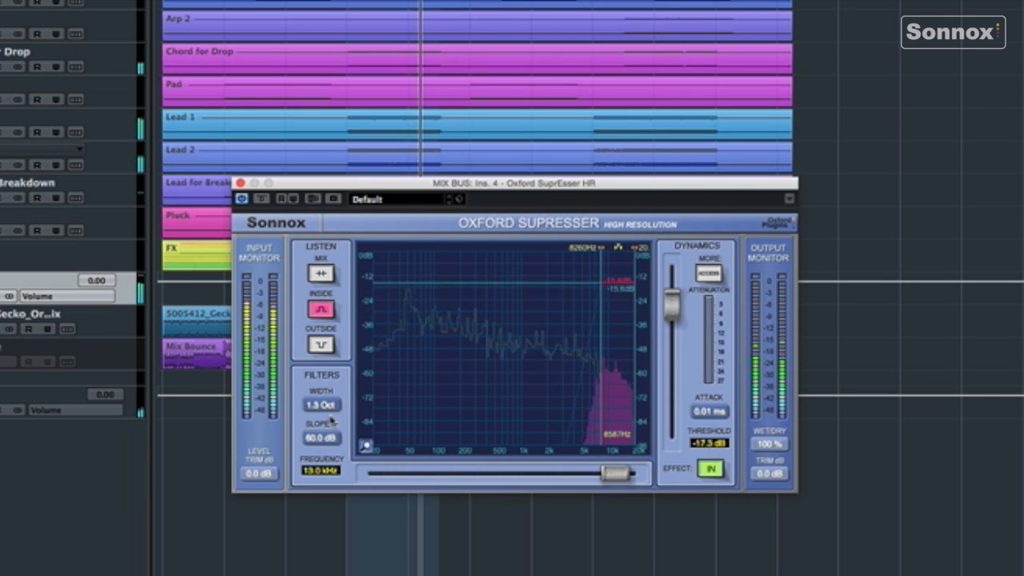
drag(322, 406, 323, 416)
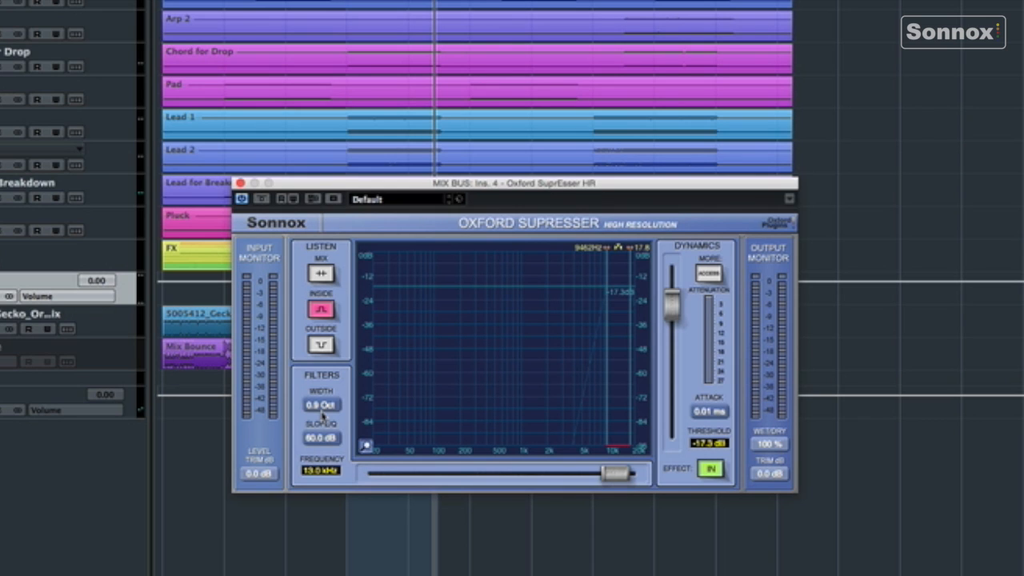
Step: Play the section in Mix listen mode and set the threshold to -22.9 dB after sweeping it down to -74.0 dB and back up
click(321, 273)
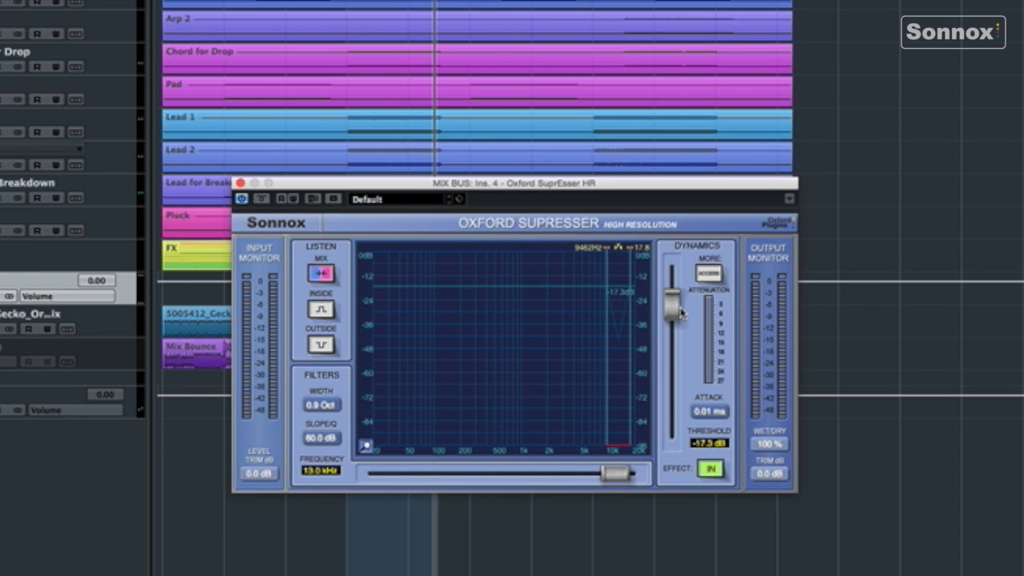
key(space)
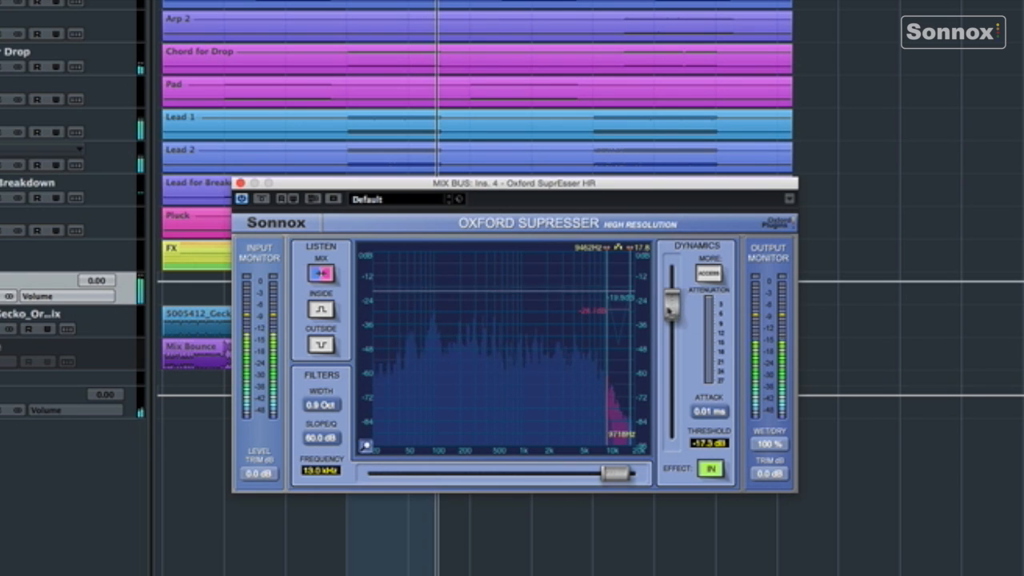
drag(670, 306, 671, 414)
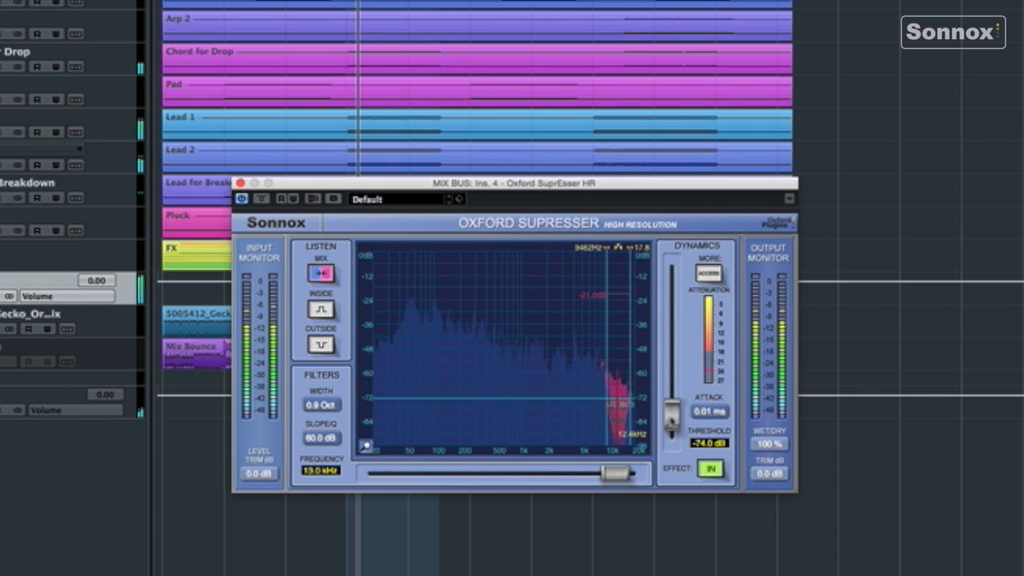
drag(670, 416, 670, 309)
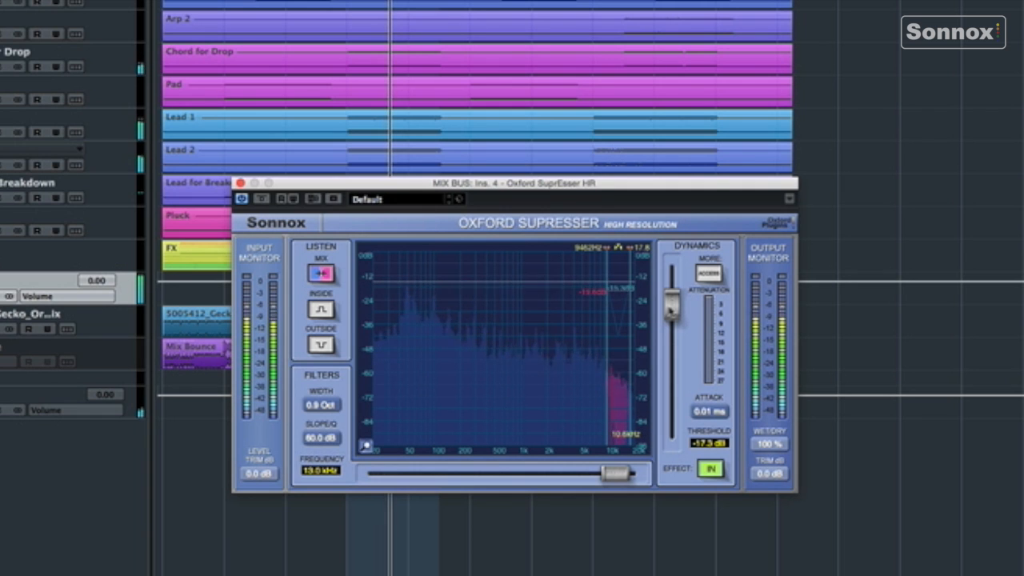
drag(670, 312, 670, 317)
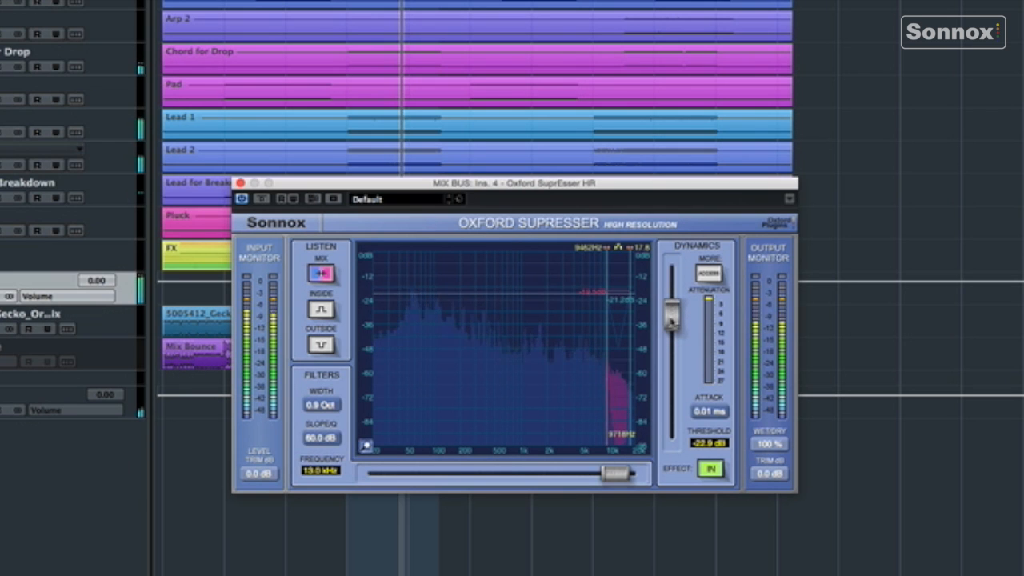
Step: Compare the bypassed and processed sound repeatedly during playback, fine-tune the threshold to -22.1 dB, and leave the processing active
click(262, 199)
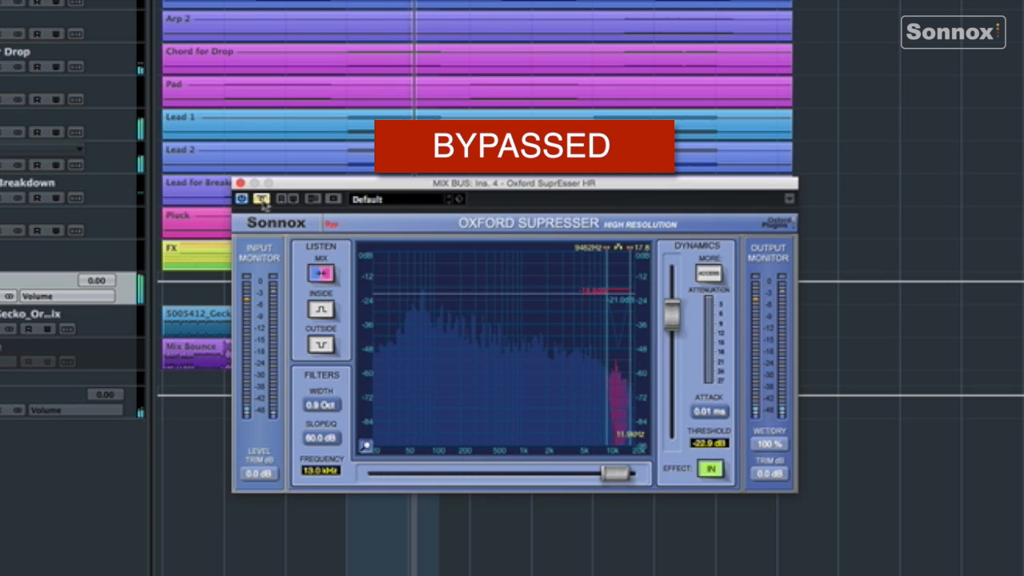
click(261, 199)
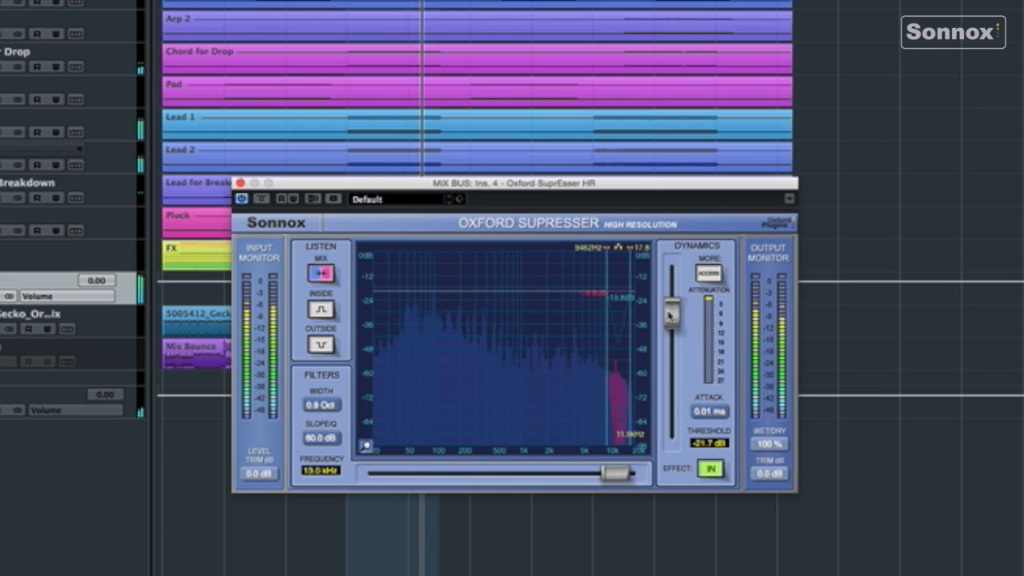
click(262, 199)
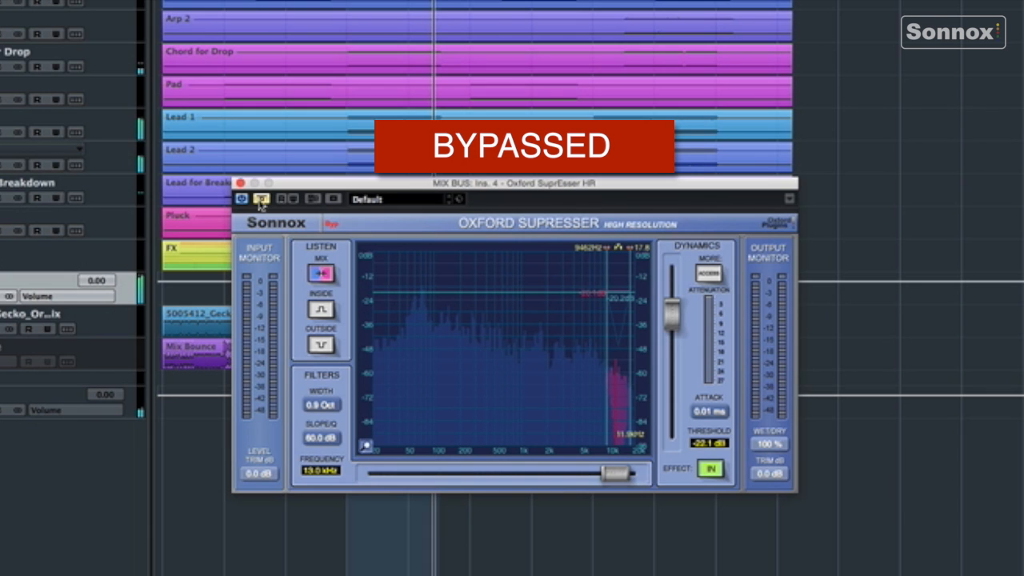
click(262, 199)
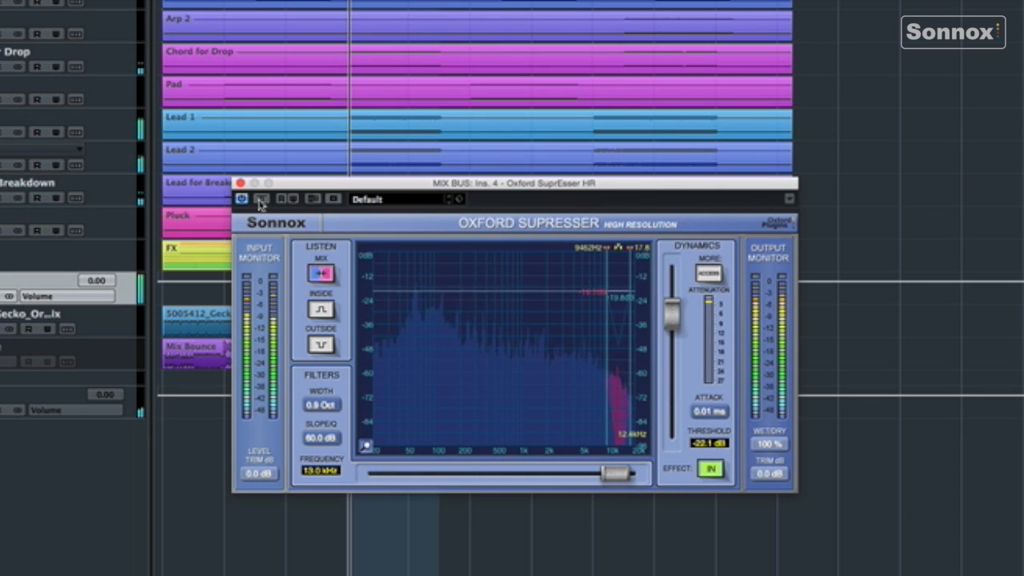
click(262, 199)
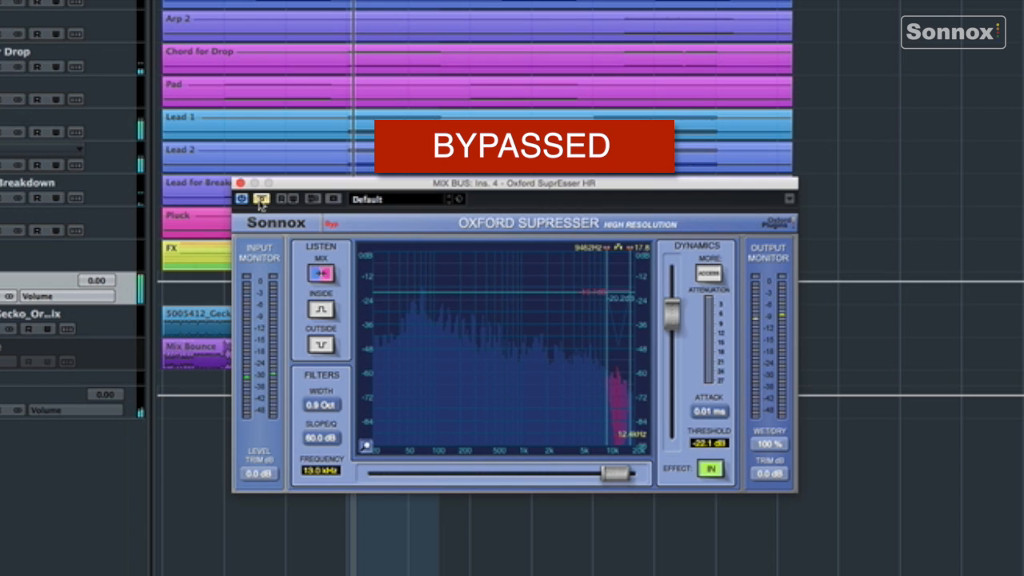
click(262, 199)
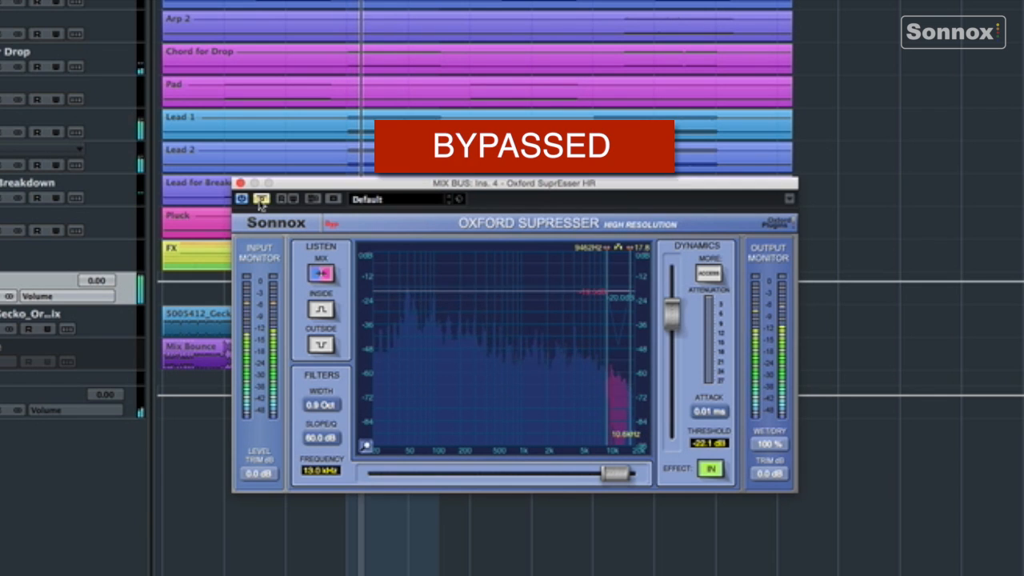
click(261, 199)
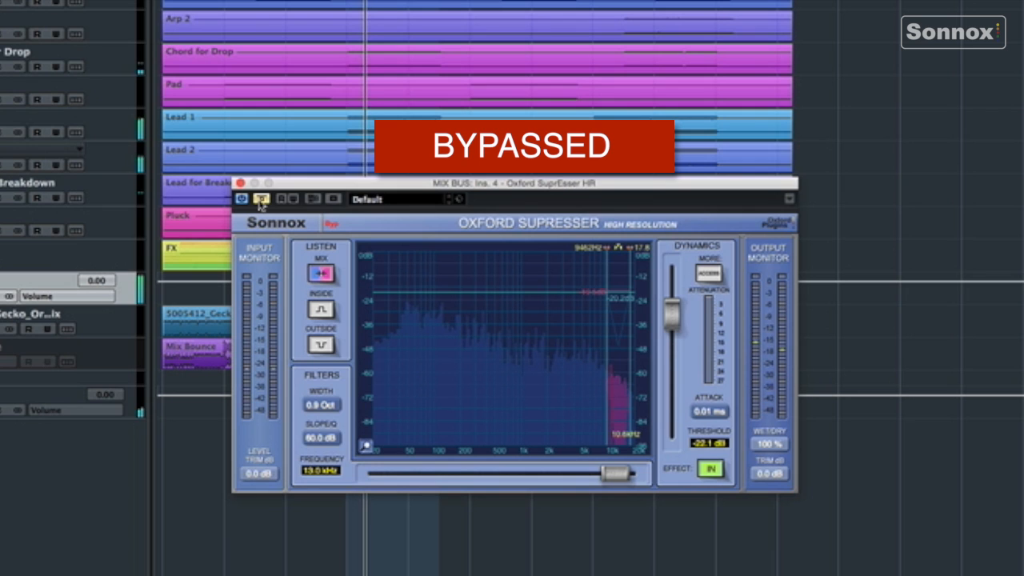
click(261, 199)
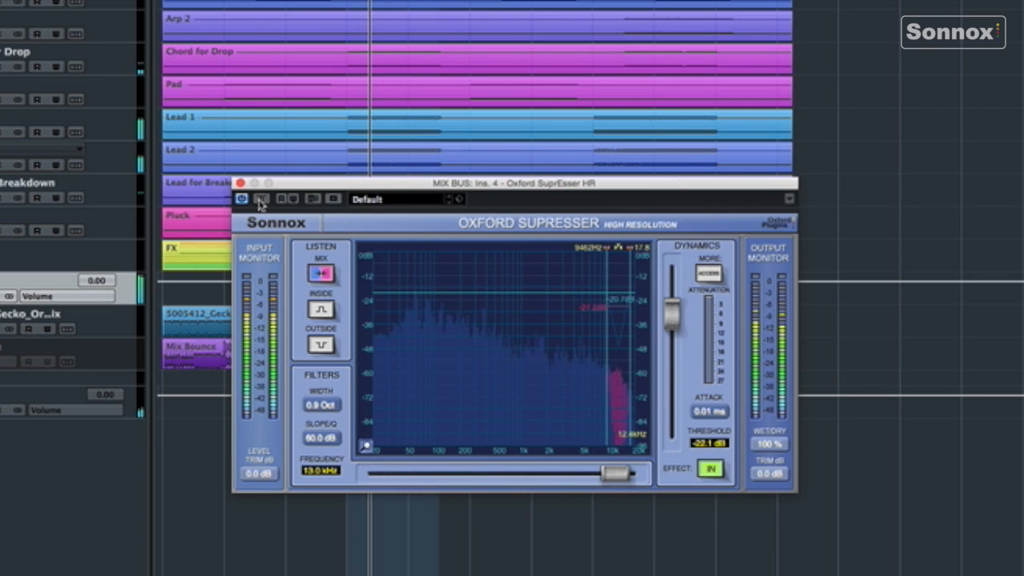